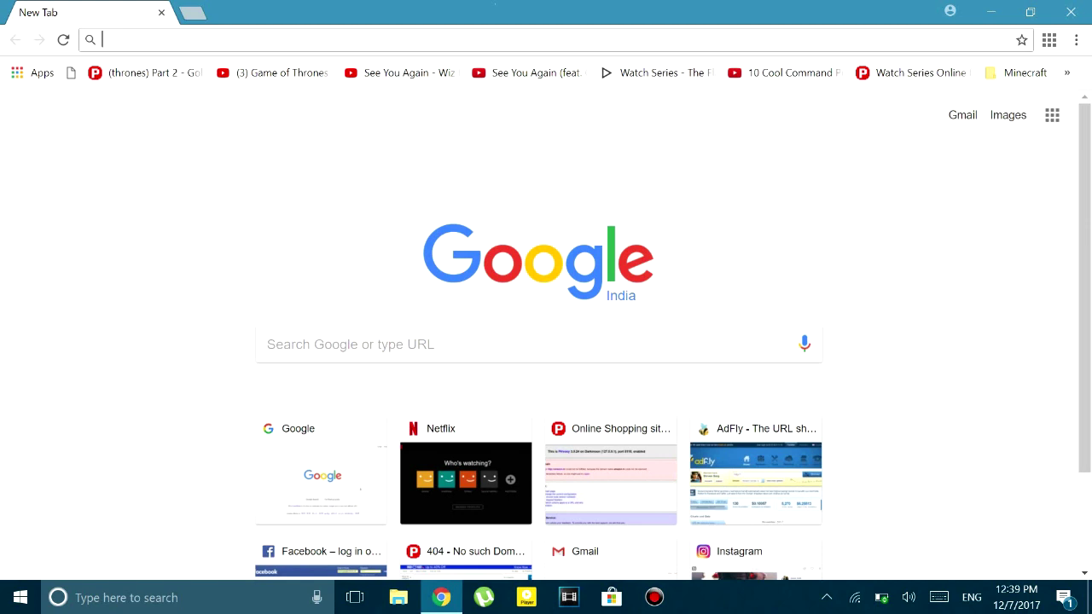
Open google.co.in and enter "giki" in the Secure Search box on the page
text(g)
key(Return)
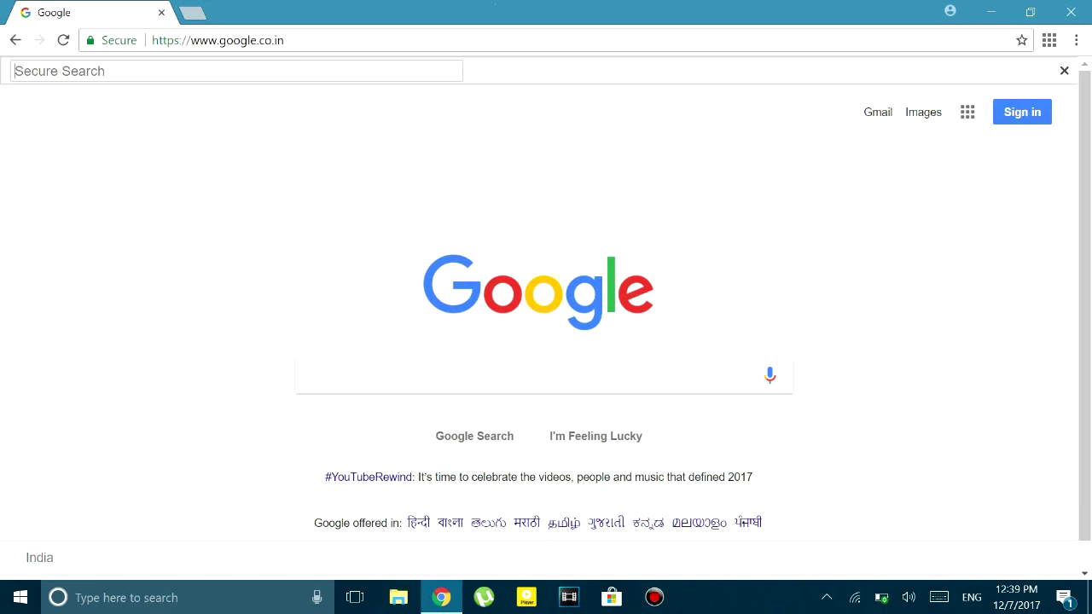
text(giki)
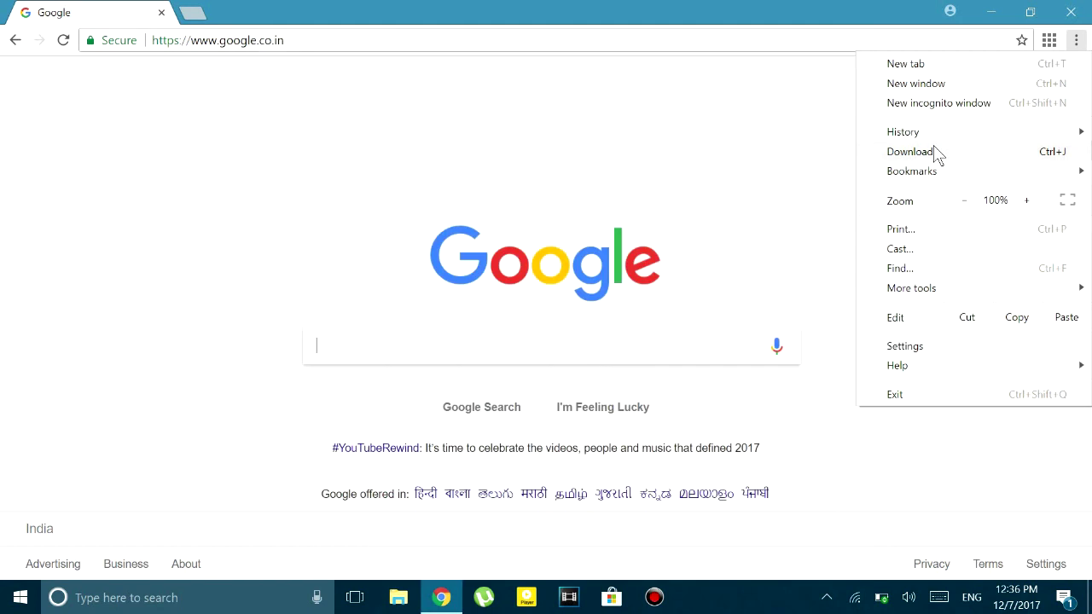
Open the system proxy settings from the browser's advanced settings and bring up the Local Area Network (LAN) settings
mouse_move(937, 138)
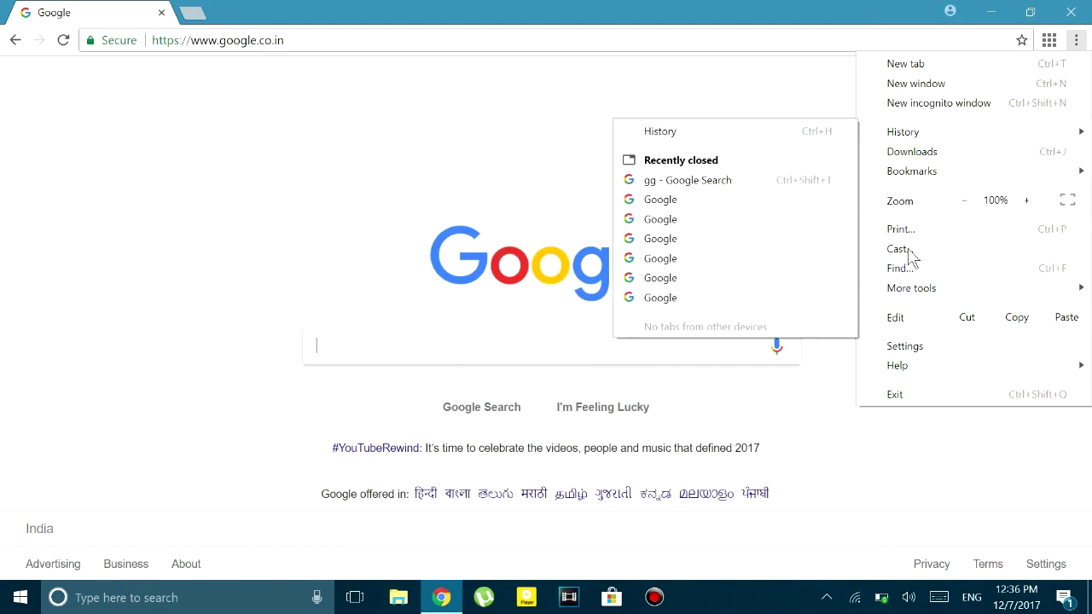
click(921, 347)
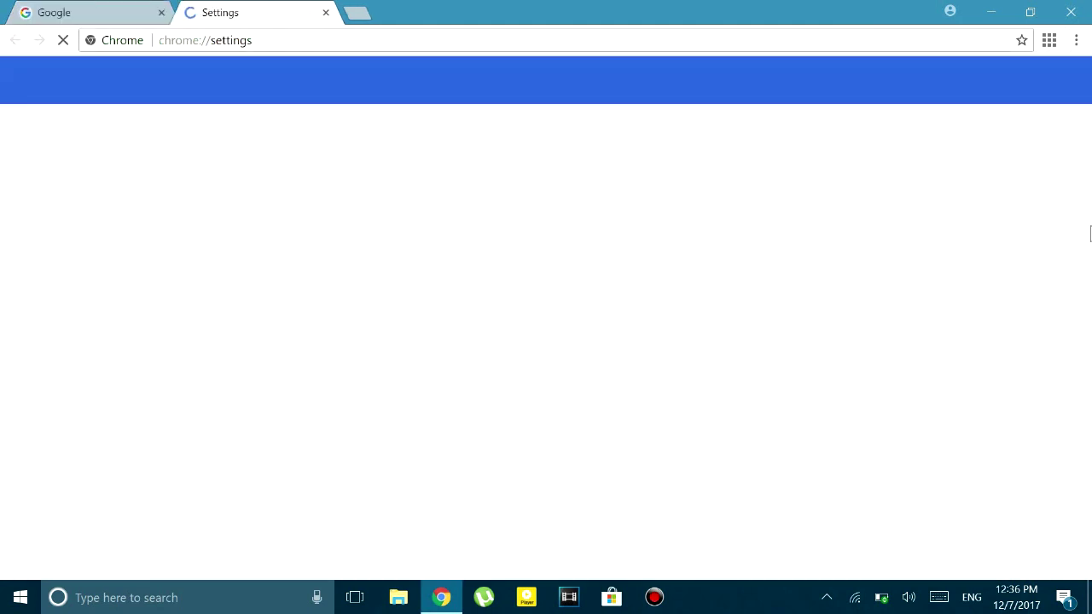
scroll(1077, 298, down, 2)
drag(1077, 299, 1077, 454)
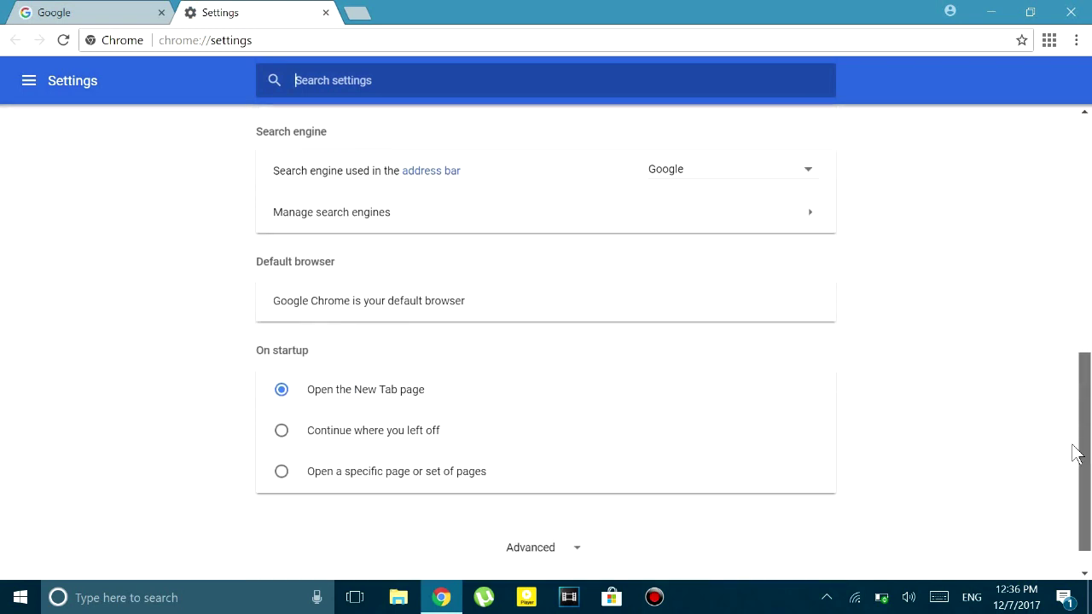
click(536, 547)
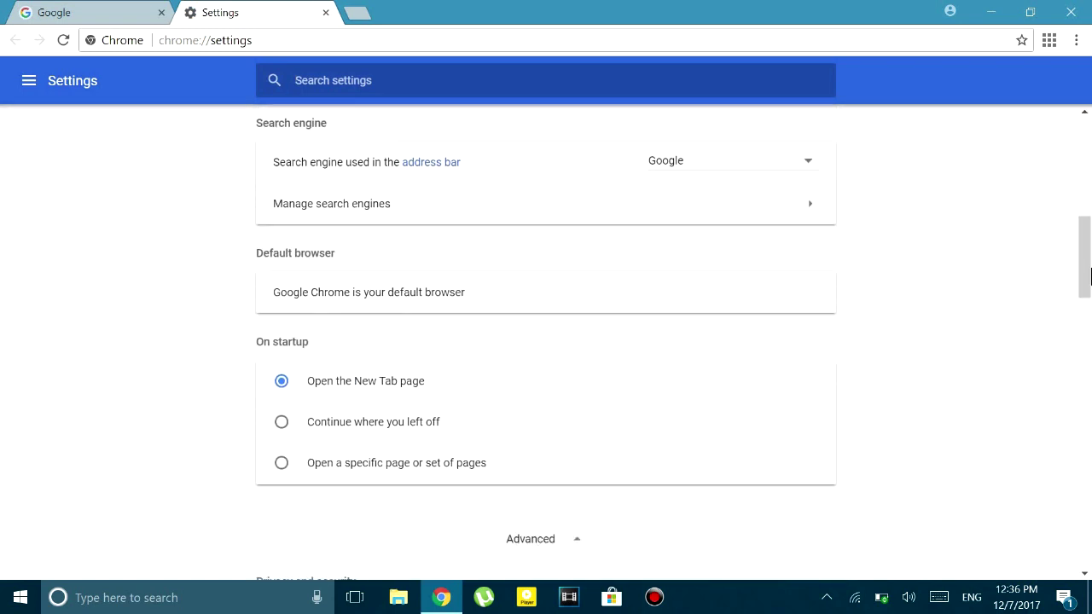
scroll(1066, 404, down, 20)
click(293, 408)
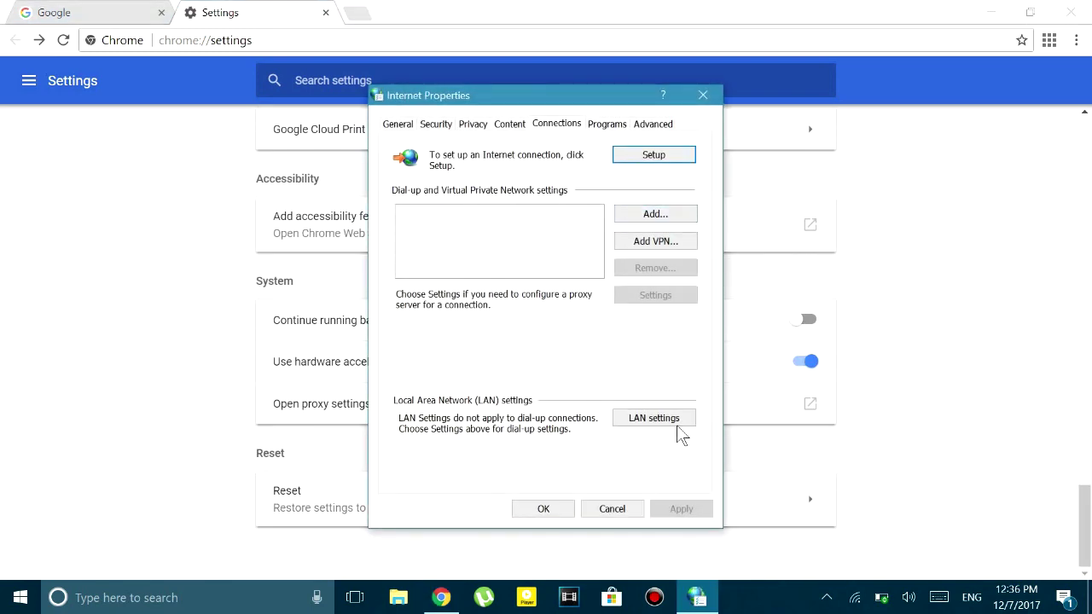
click(674, 420)
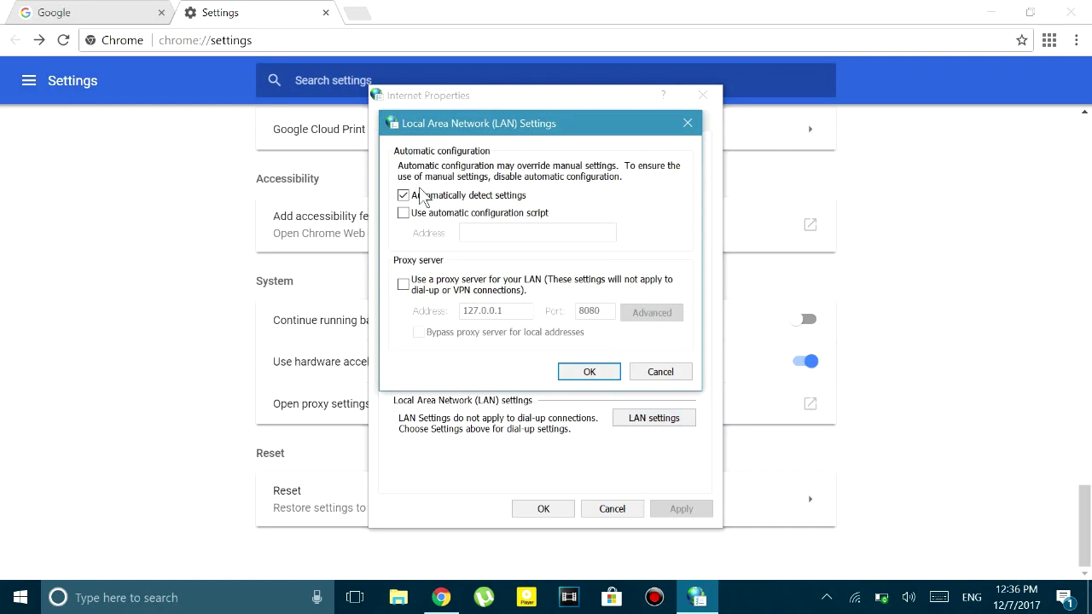
click(403, 214)
click(497, 231)
text(fyufufyf)
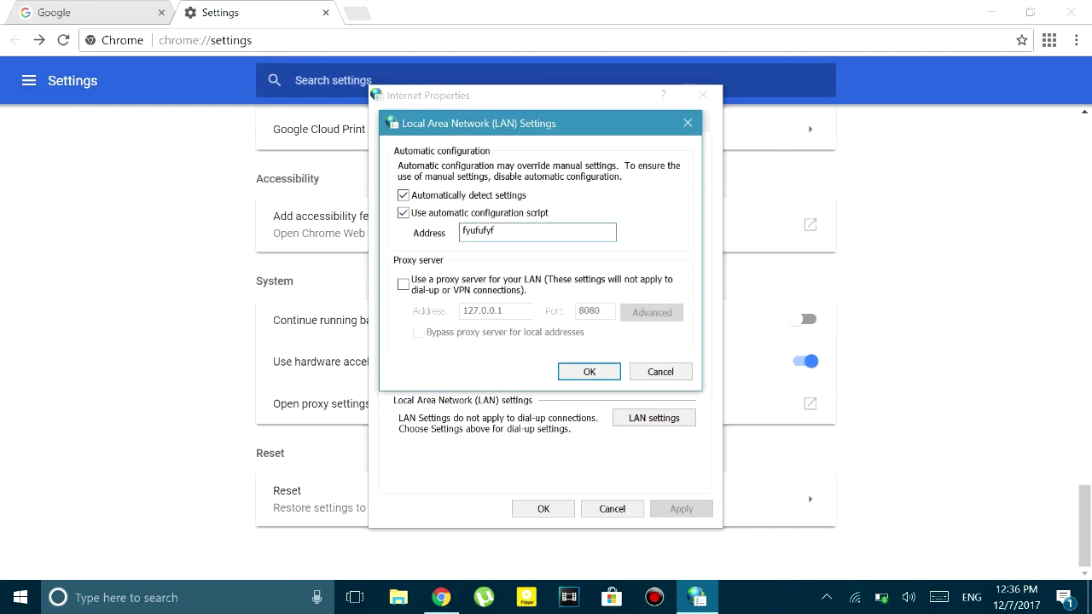
key(BackSpace)
key(BackSpace)
key(BackSpace)
key(BackSpace)
key(BackSpace)
key(BackSpace)
key(BackSpace)
click(403, 214)
click(404, 285)
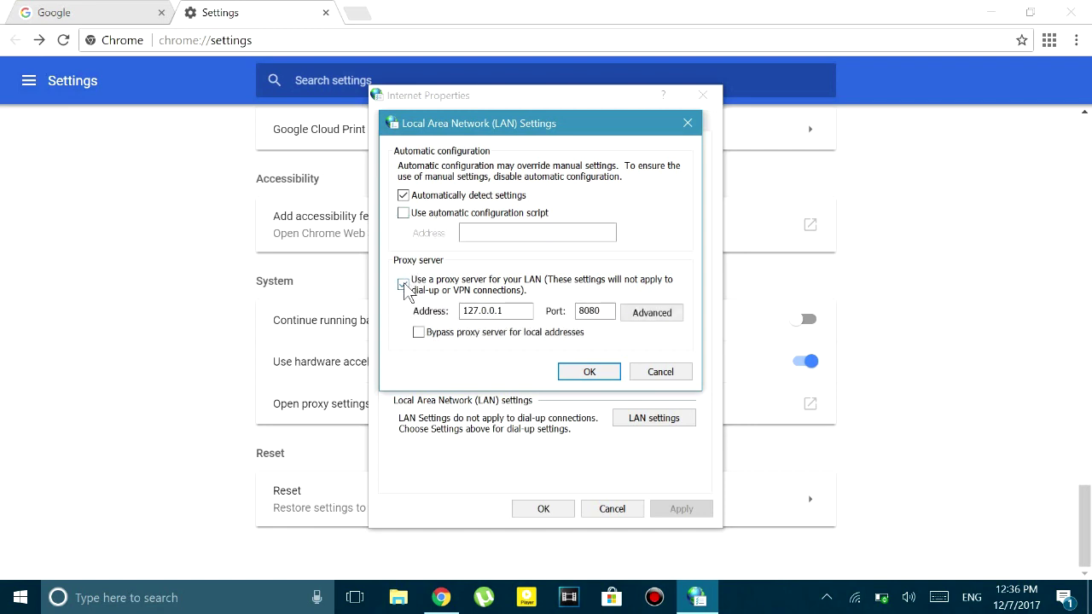
click(404, 286)
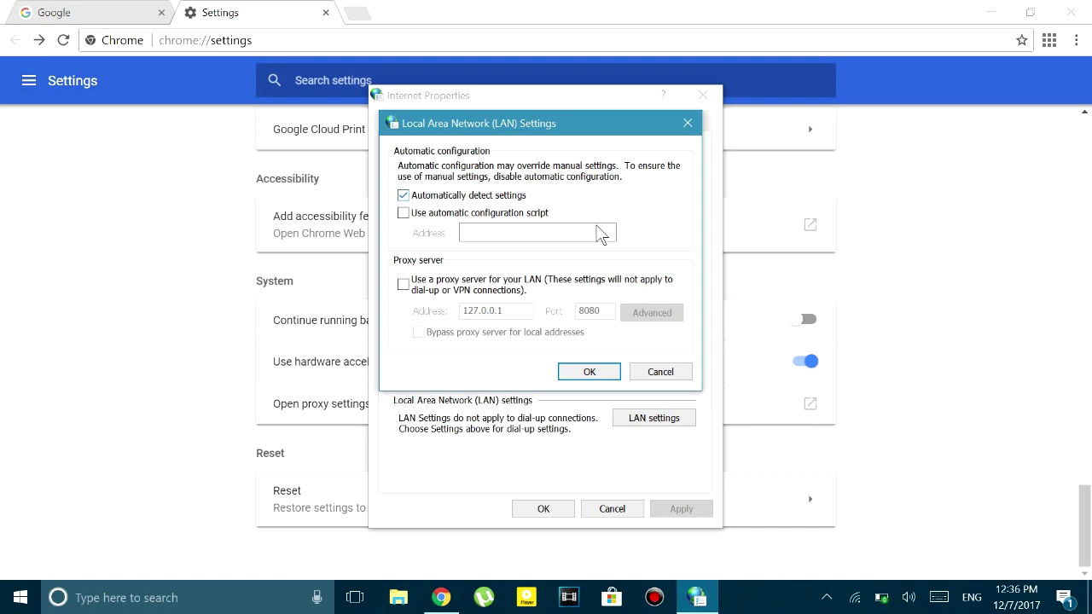
Accept the LAN settings and Internet Properties, and request restoring the browser settings to their original defaults
click(563, 376)
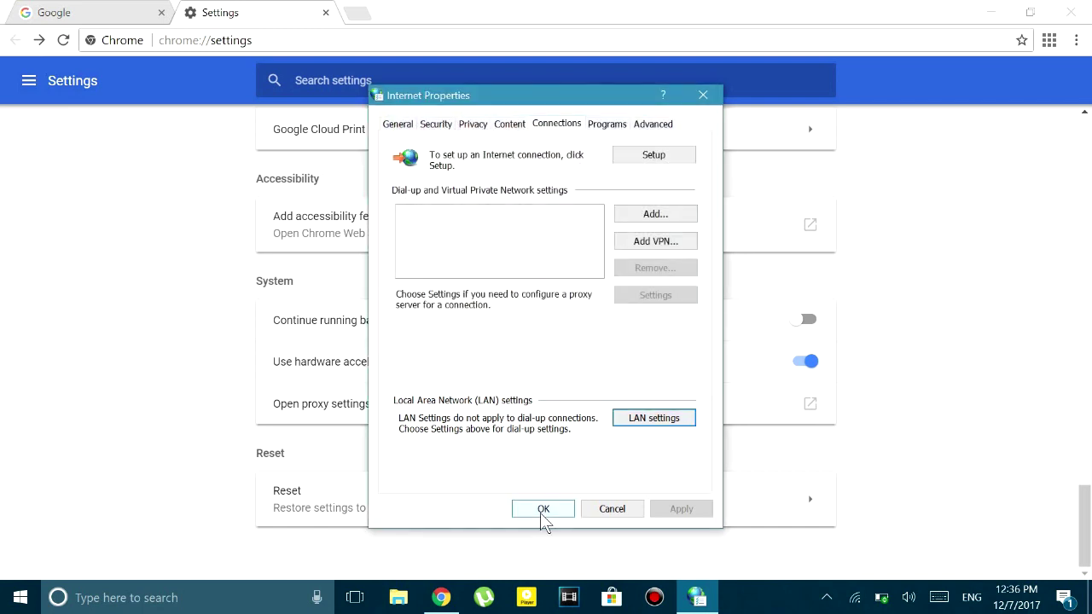
click(542, 511)
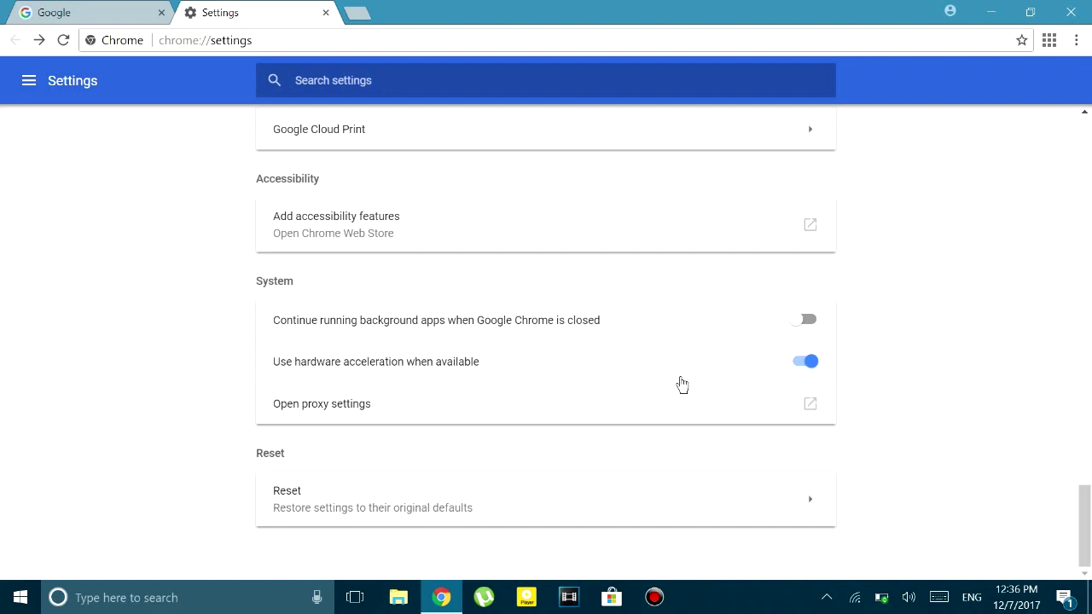
click(487, 517)
click(718, 350)
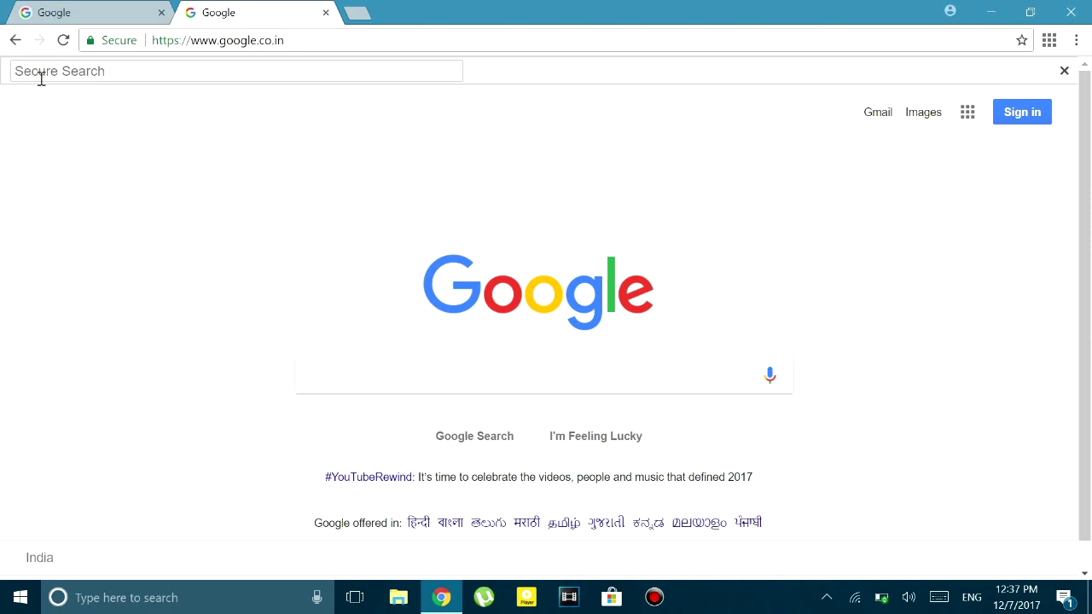
Test the Secure Search box on google.co.in by entering "ghjo"
text(ghjo)
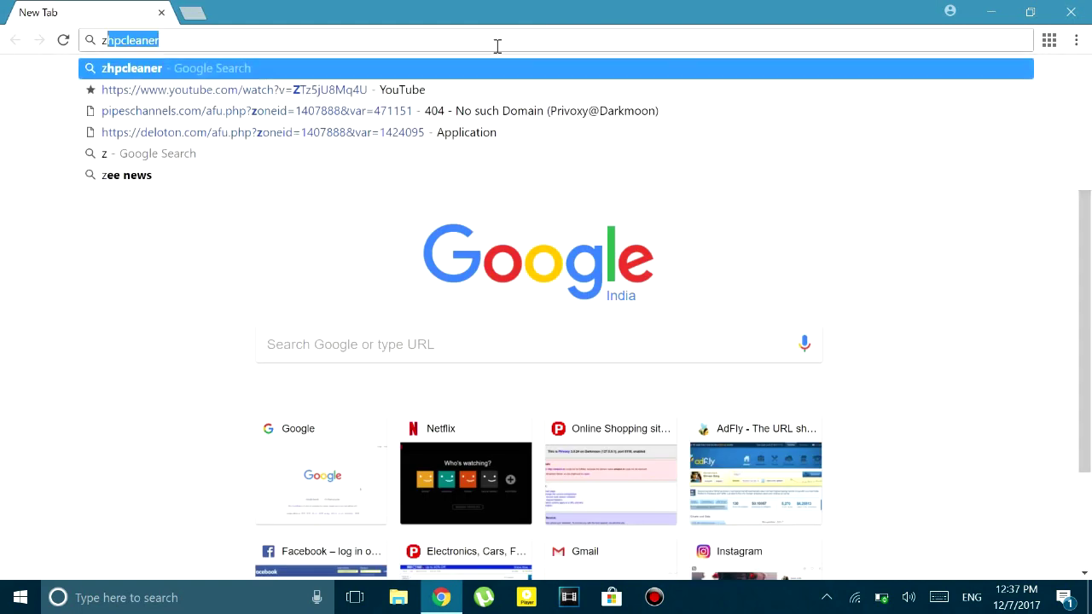
Search the web for zhpcleaner and go to the download section of the official ZHPCleaner page on nicolascoolman.com
text(hp)
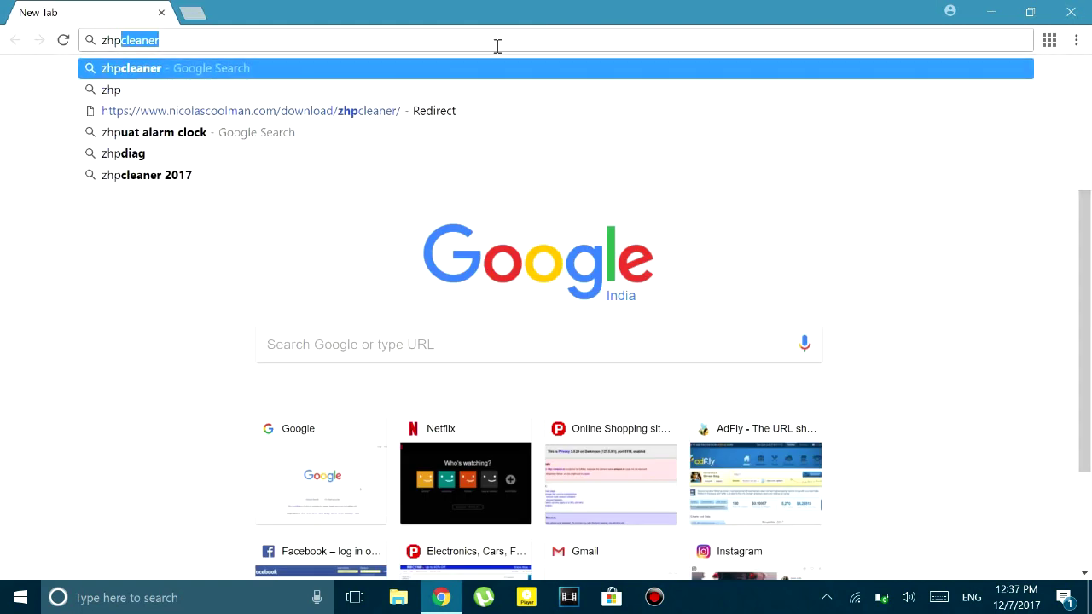
key(Return)
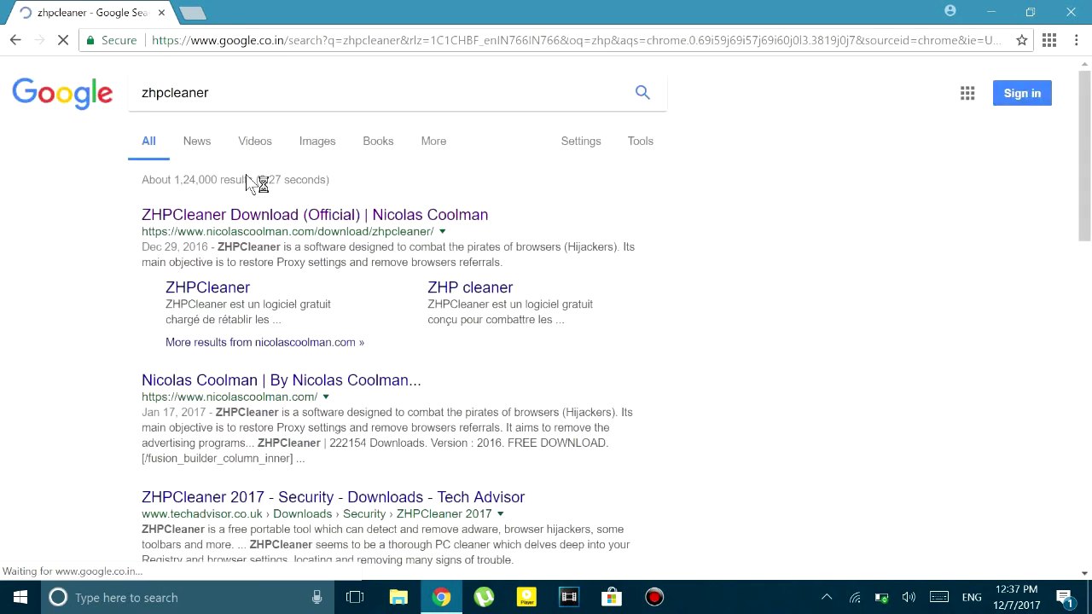
click(215, 216)
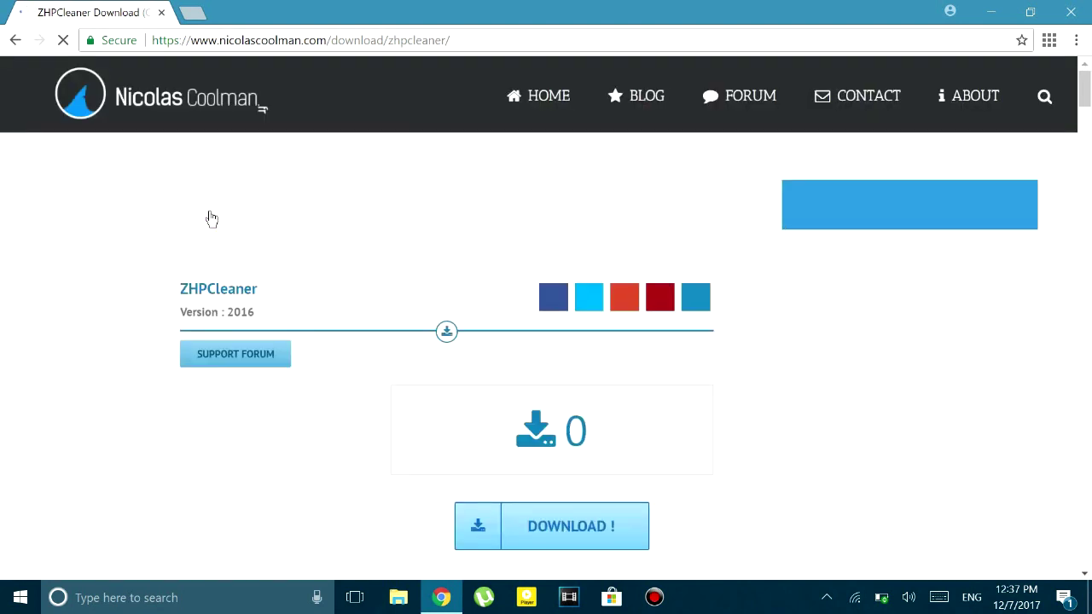
scroll(555, 446, down, 1)
scroll(559, 442, down, 1)
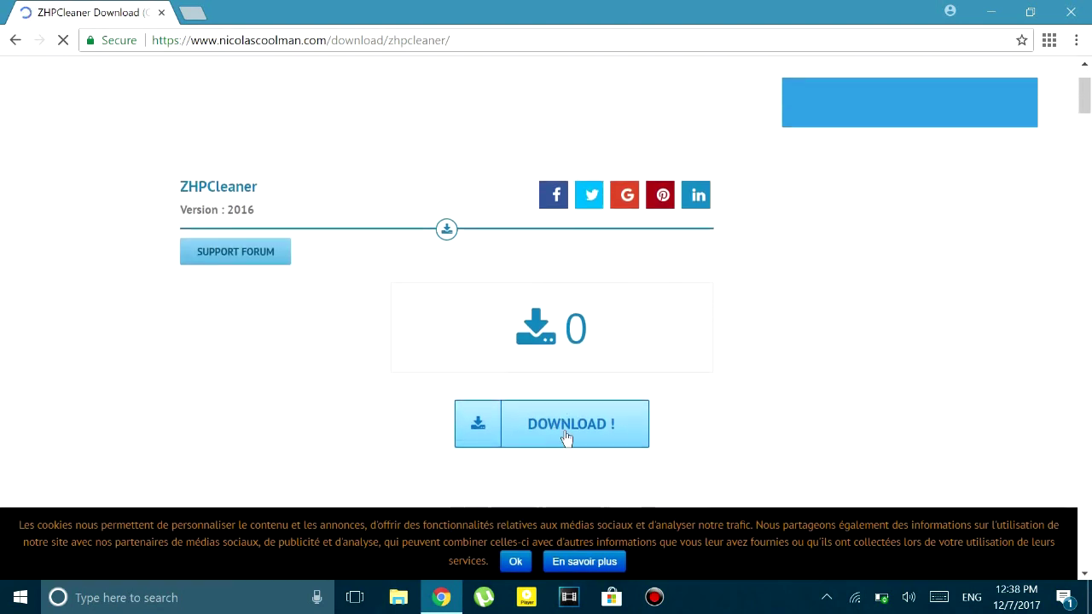
scroll(547, 426, down, 1)
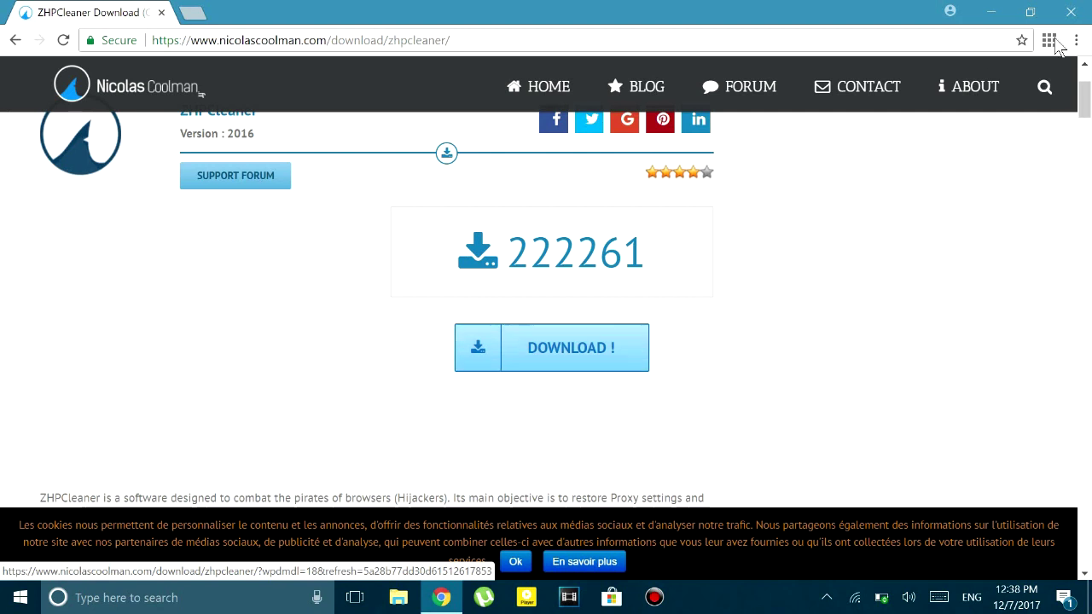
Show the desktop and launch ZHPCleaner from its shortcut
key(super+d)
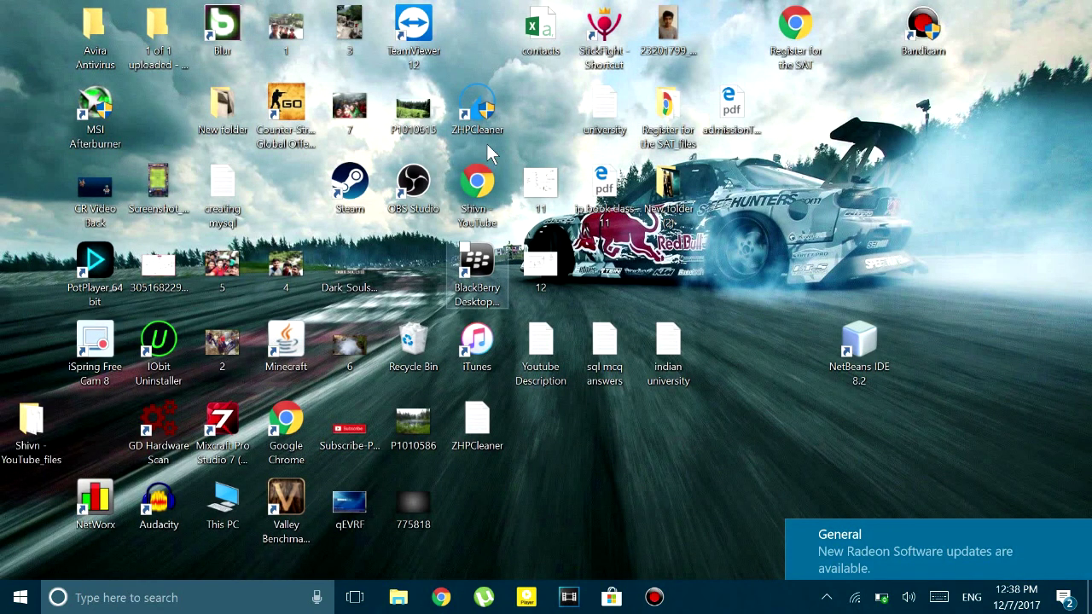
click(478, 106)
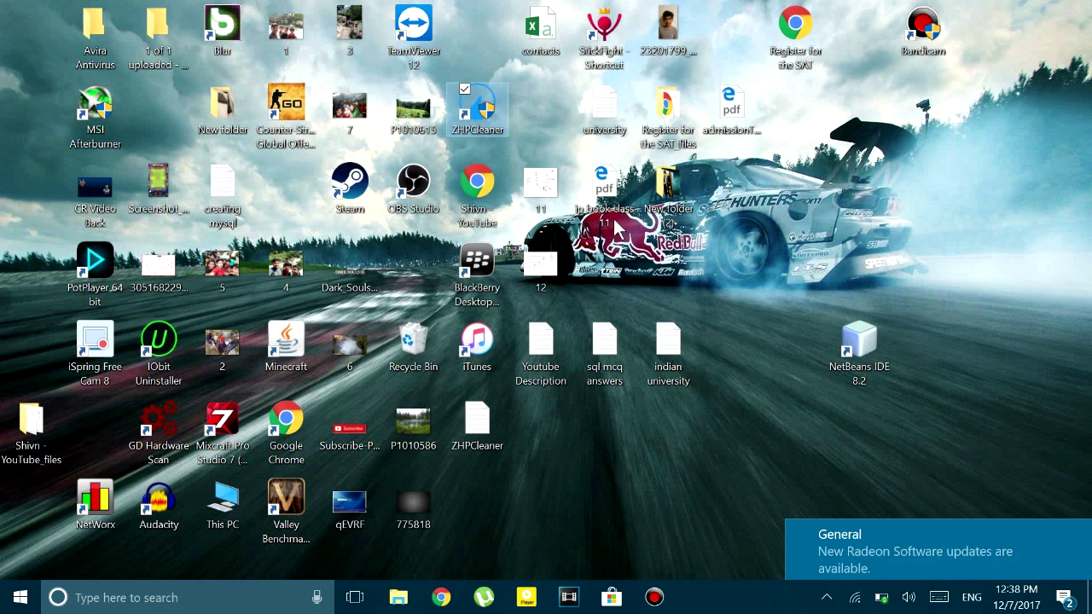
key(Return)
click(662, 153)
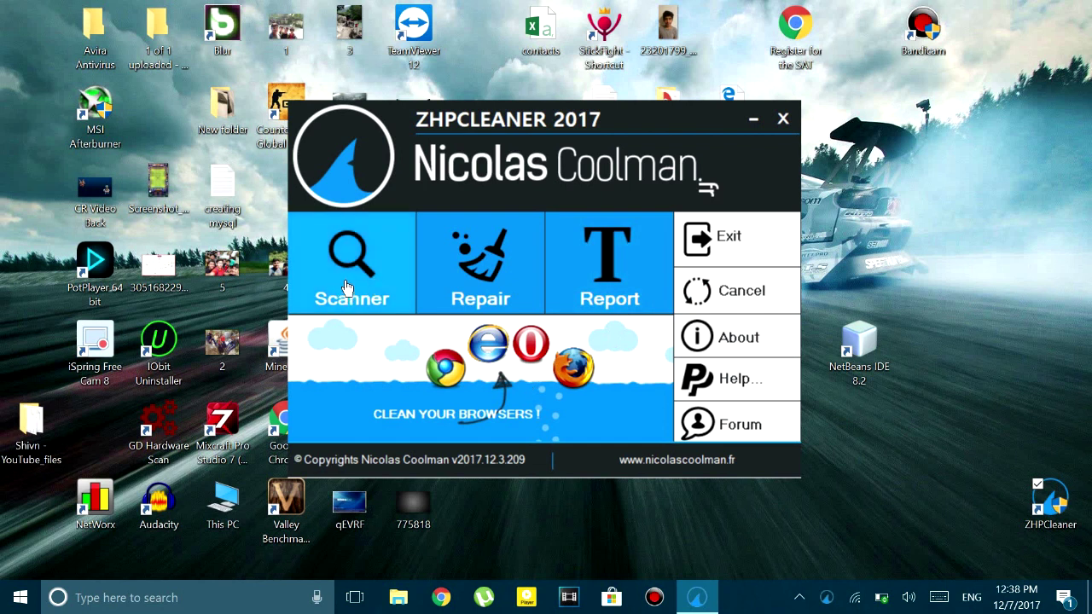
Choose Repair in ZHPCleaner and exit the program
click(454, 276)
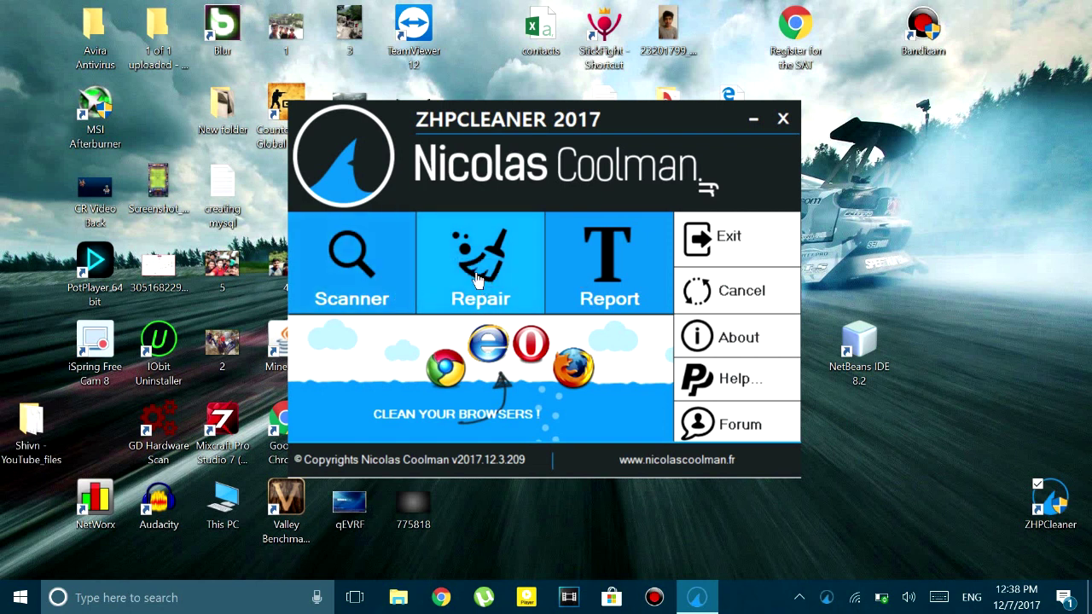
click(478, 280)
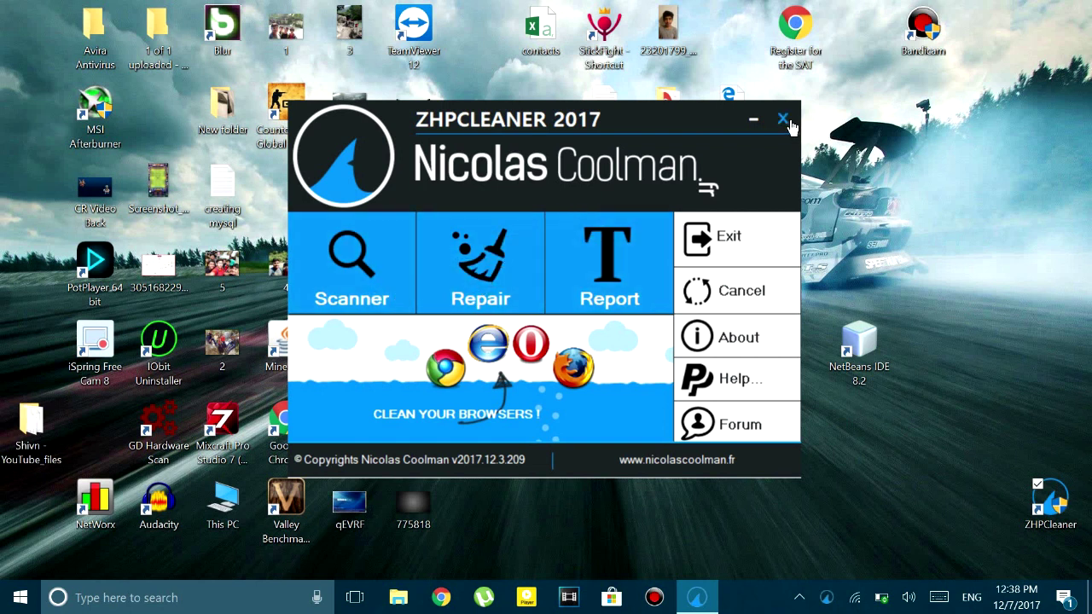
click(729, 228)
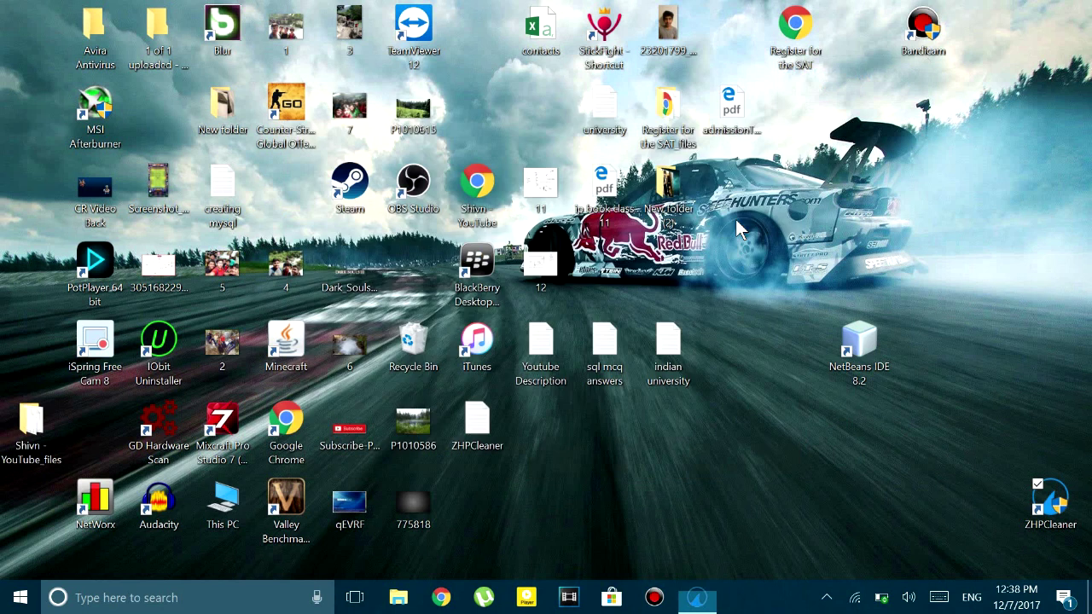
Switch to Google Chrome and search for youtube from the Google home page
click(442, 597)
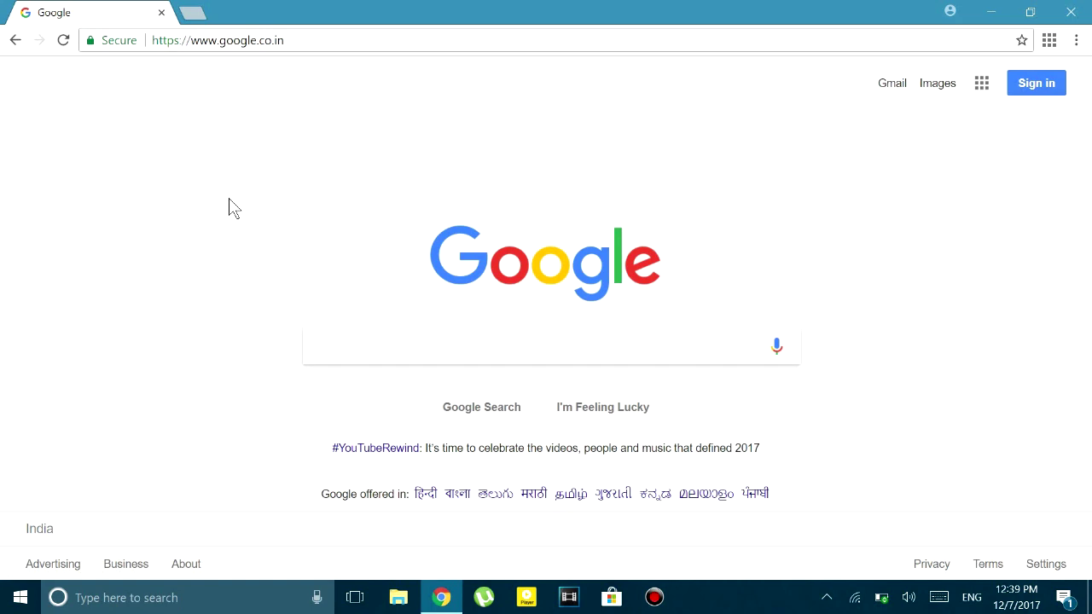
text(youtube\)
key(Return)
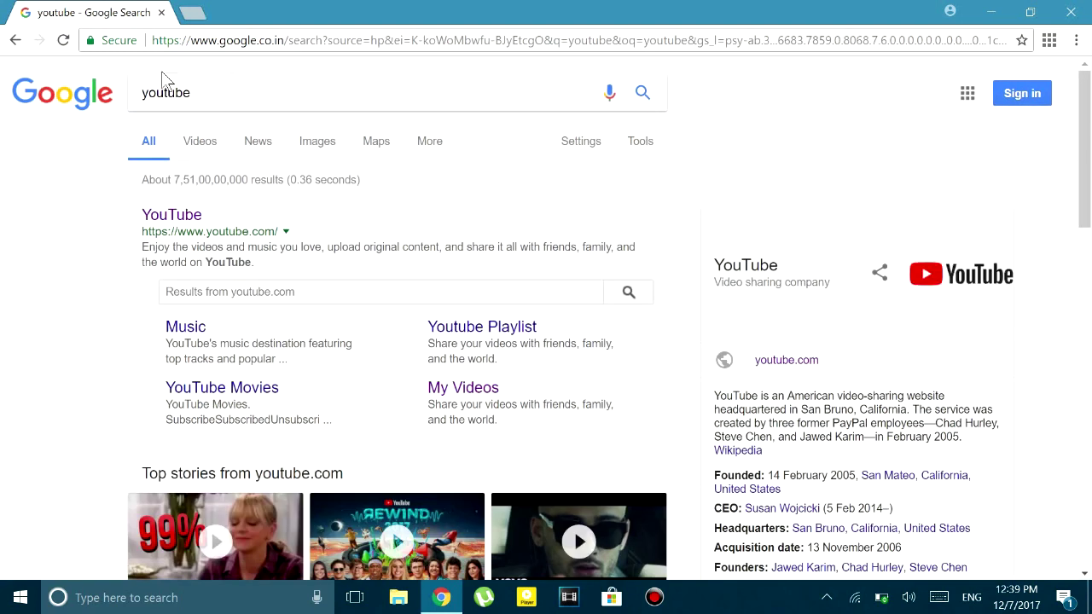
Replace the youtube search results tab with a new tab and enter youtube.com as its address
click(193, 12)
click(126, 12)
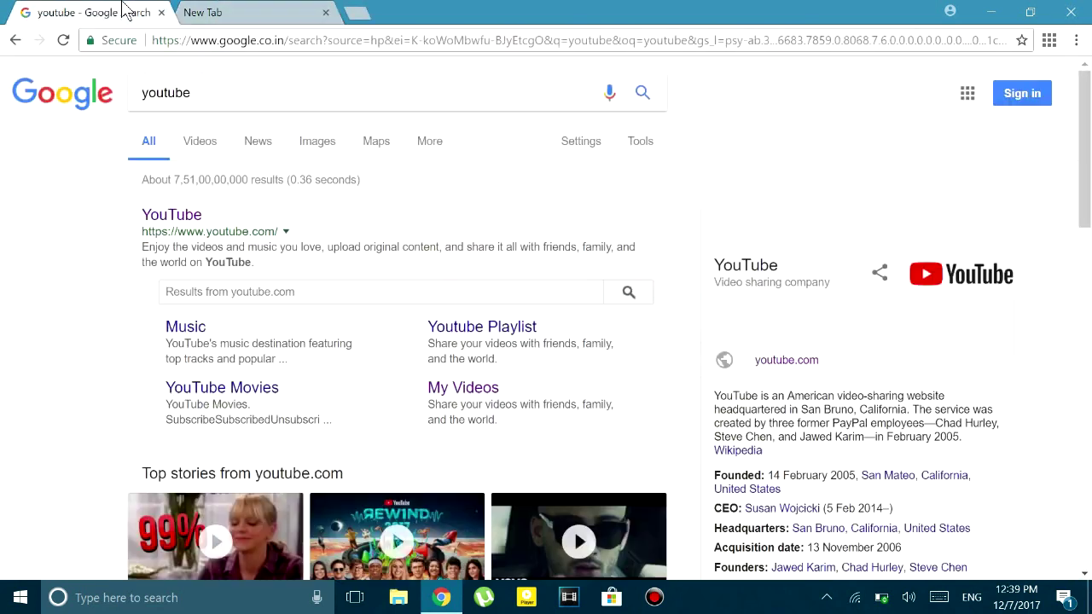
click(162, 12)
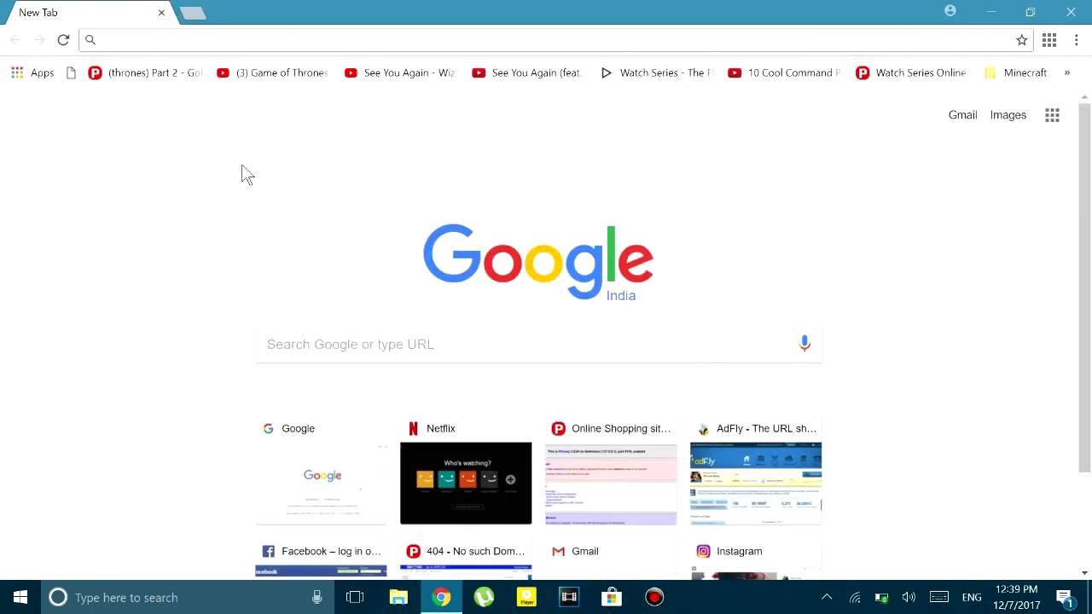
text(youtube.com)
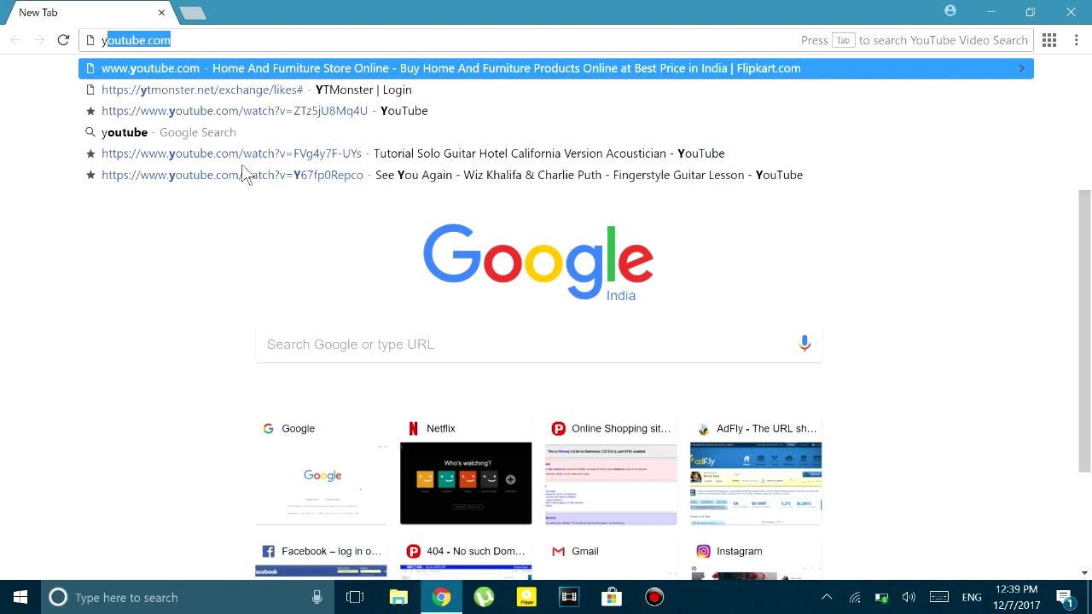